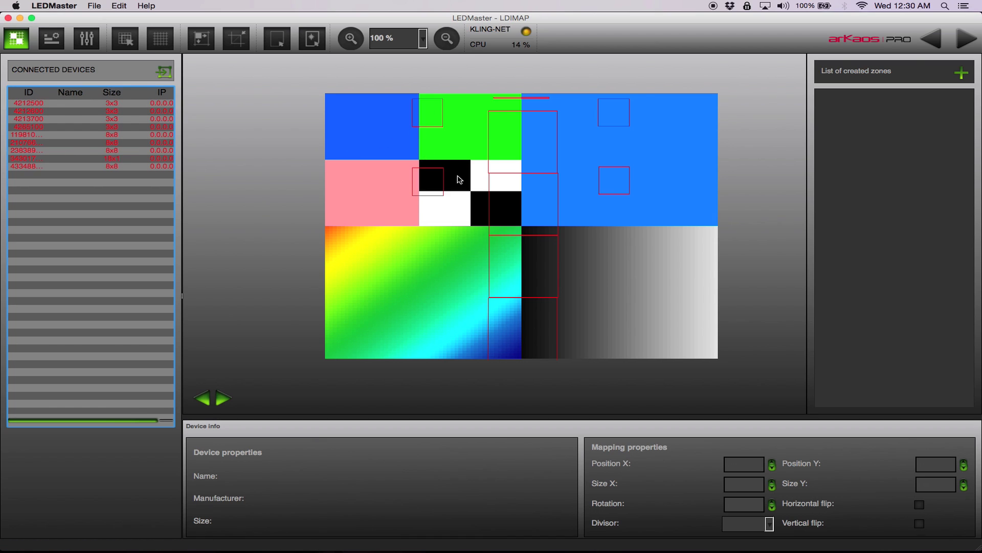
Step: Inspect two mapped 8x8 panels on the canvas, then switch to programming mode
click(533, 306)
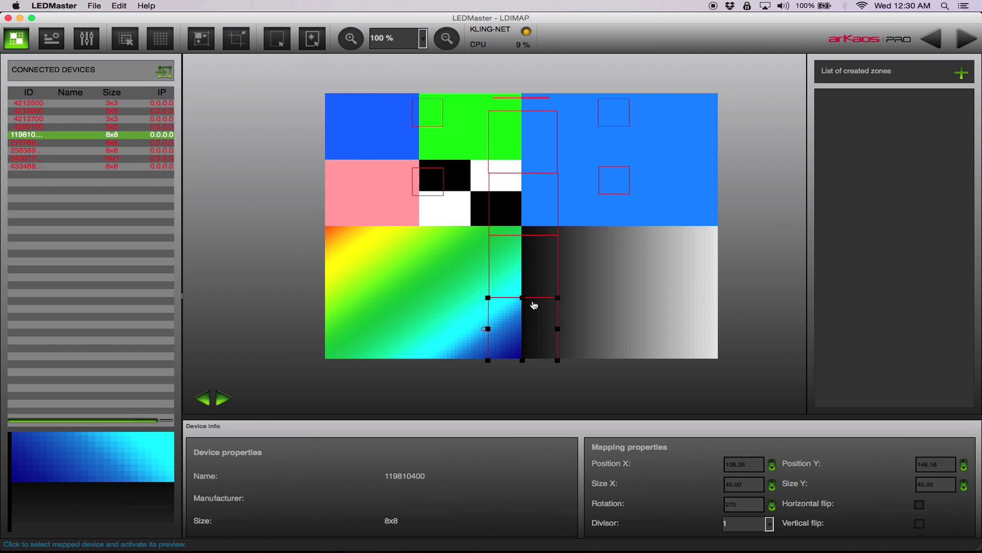
click(519, 267)
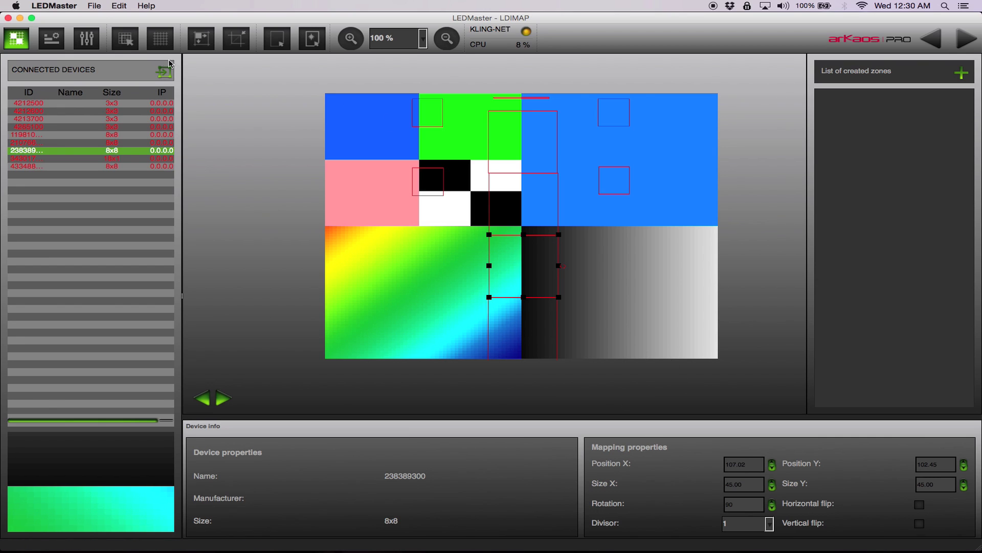
click(57, 38)
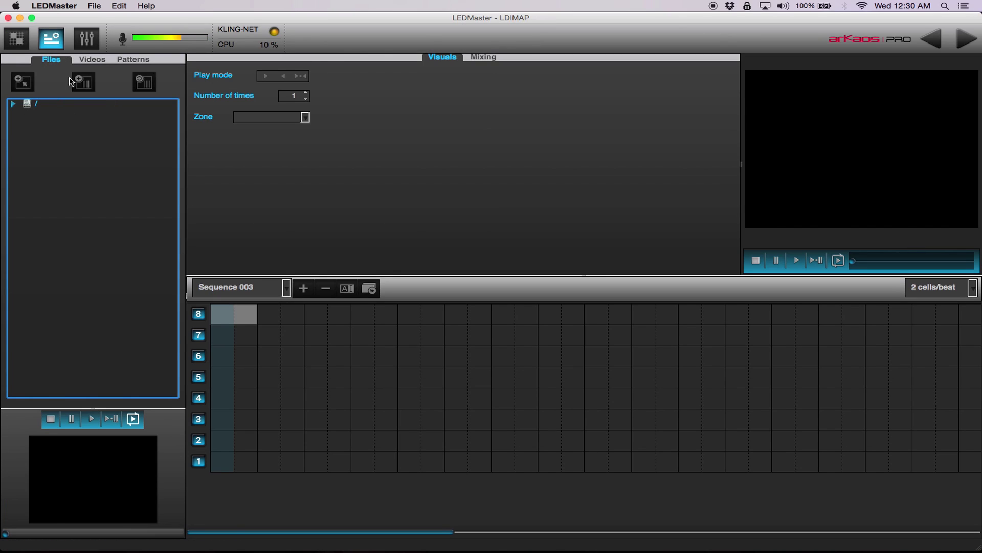
Step: Browse the Videos library, previewing 006_light_rings_2, 009_eye, 011_peoples and 012_blueTunnel
click(92, 60)
click(78, 142)
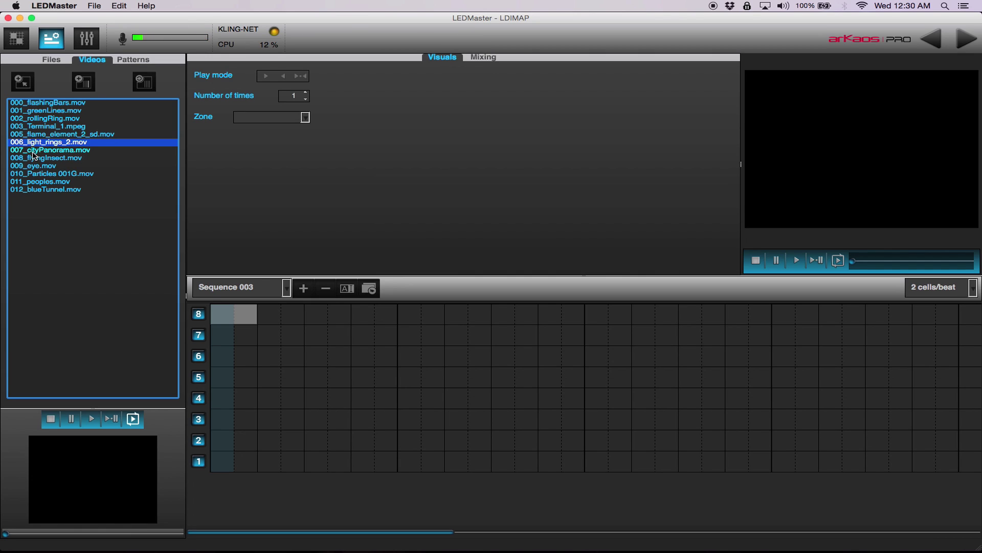
click(32, 150)
drag(34, 165, 215, 314)
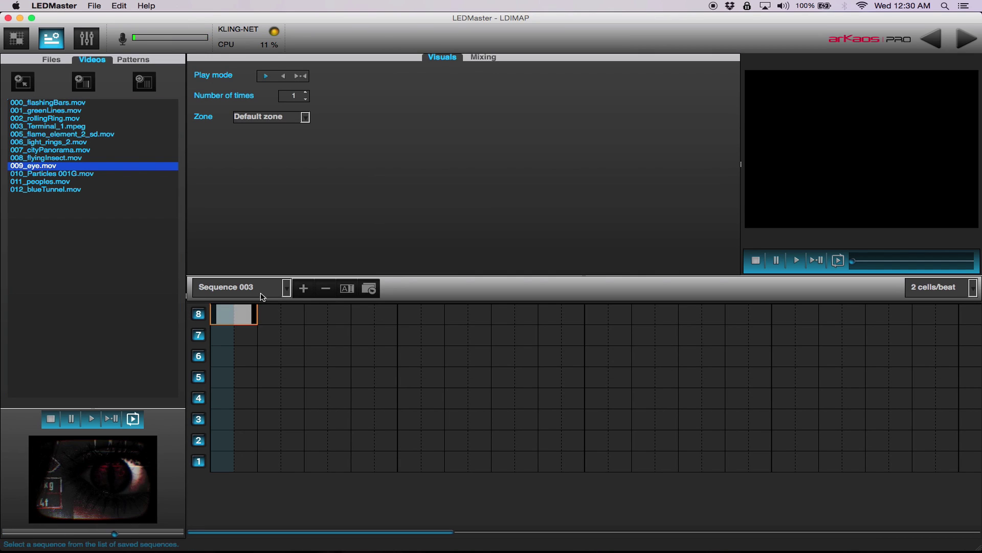
click(66, 182)
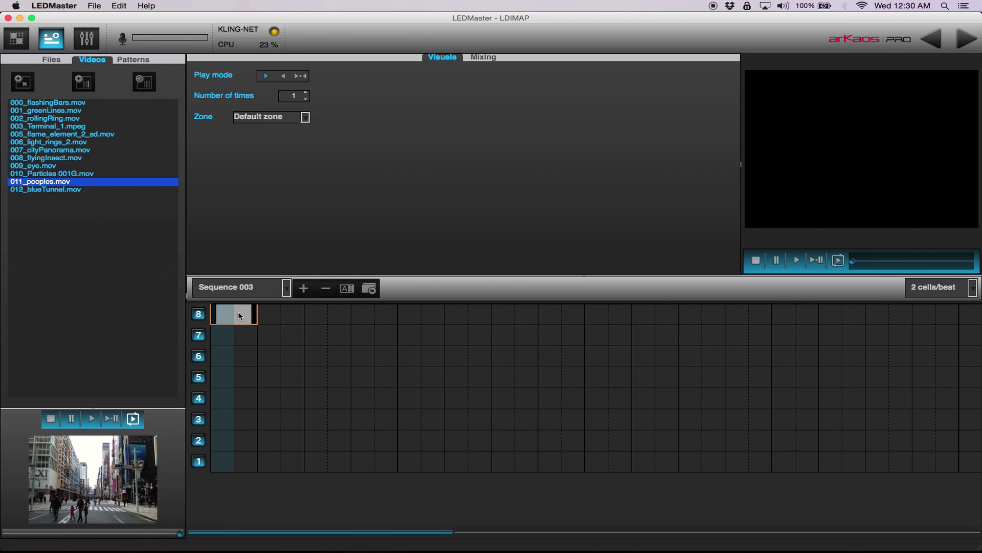
click(70, 191)
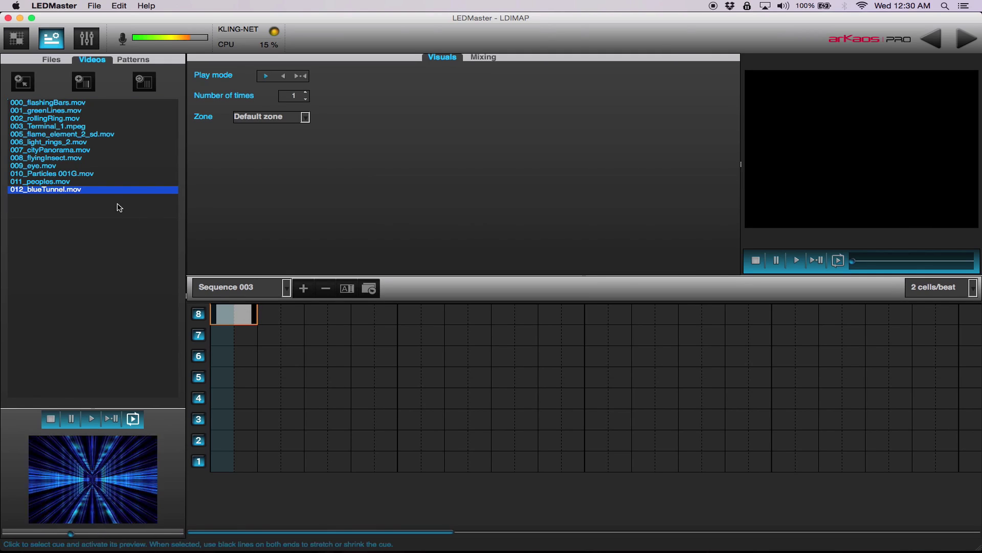
Step: Place 002_rollingRing.mov on row 8 instead of the eye clip, then switch to Sequence 002
click(34, 165)
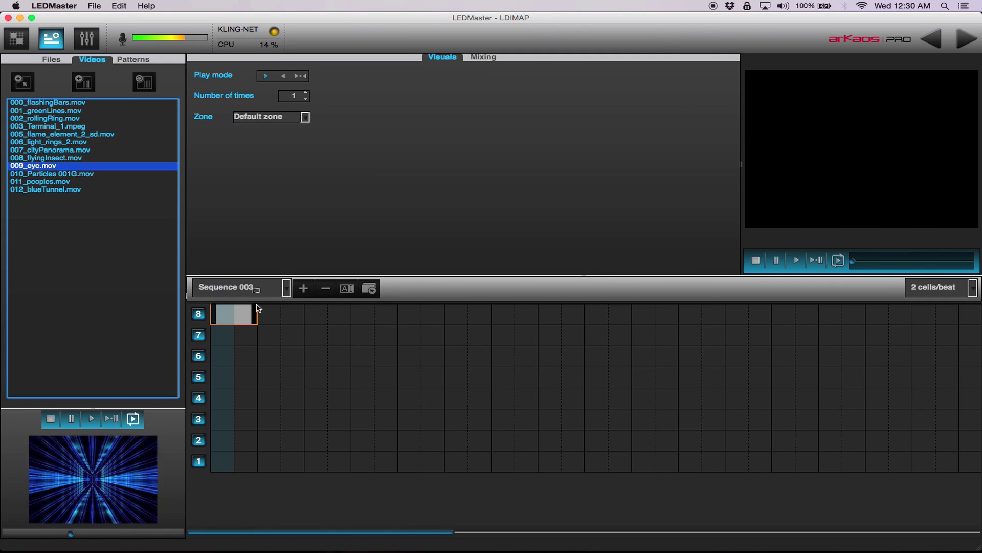
drag(274, 337, 271, 333)
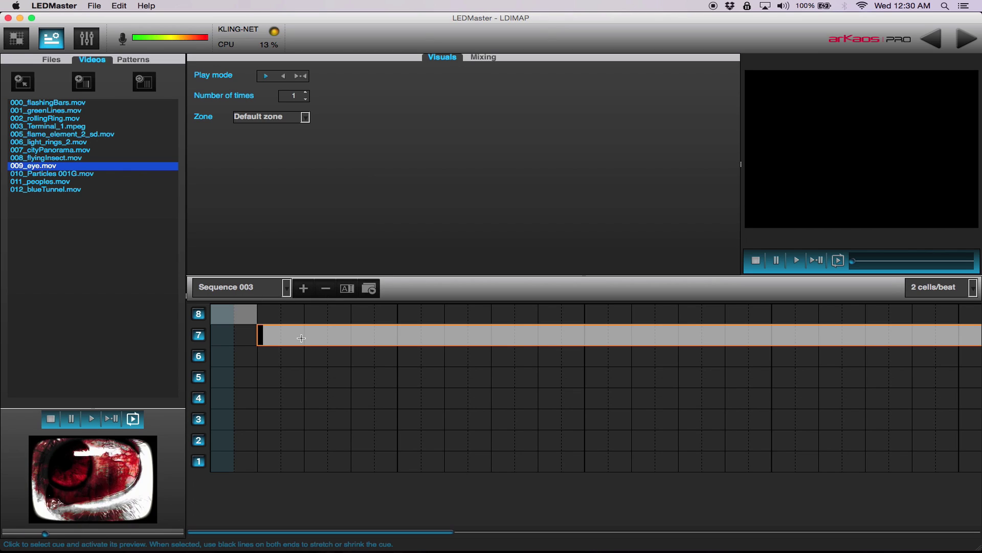
key(BackSpace)
click(22, 119)
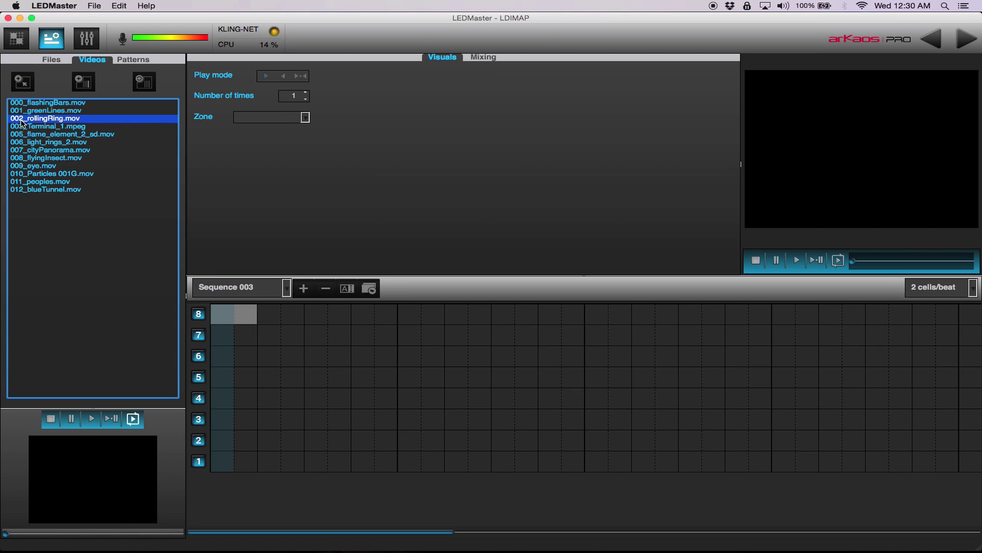
drag(255, 347, 267, 318)
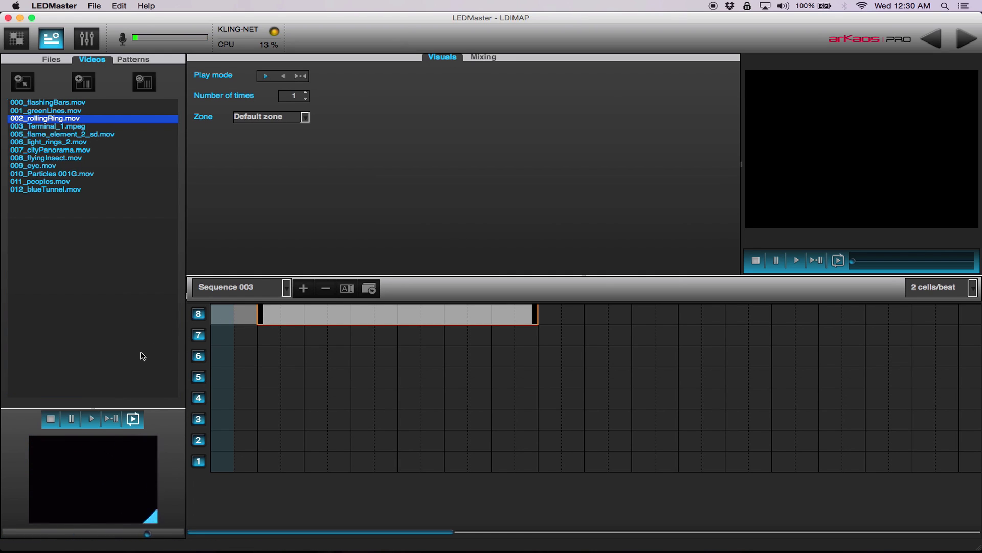
click(286, 287)
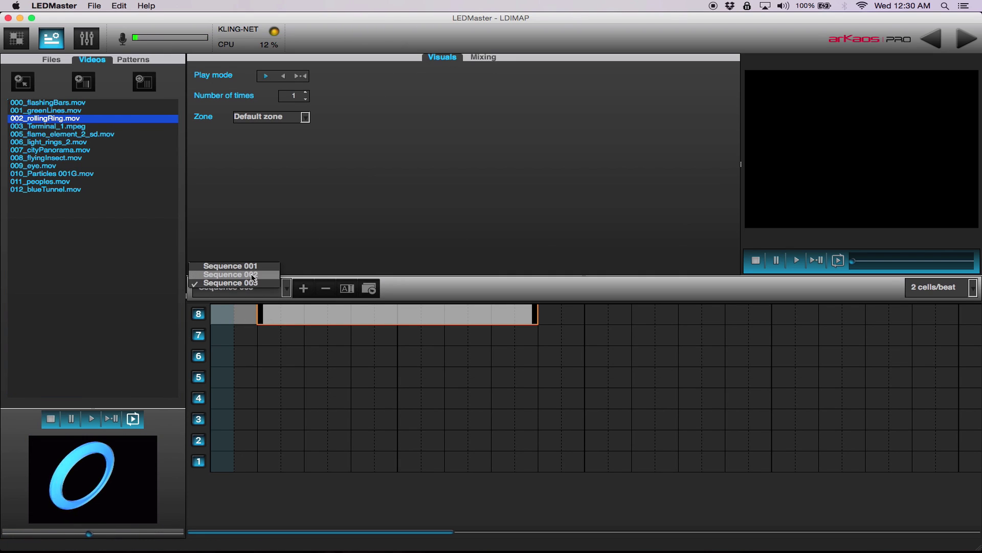
click(252, 276)
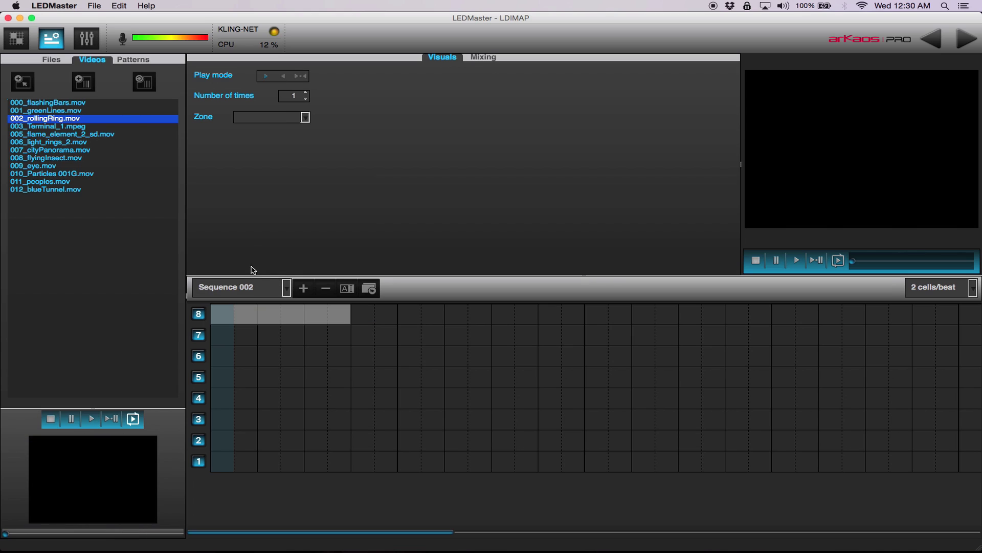
Step: In the A/B mixer view, start the ring clip playing on deck A
click(86, 39)
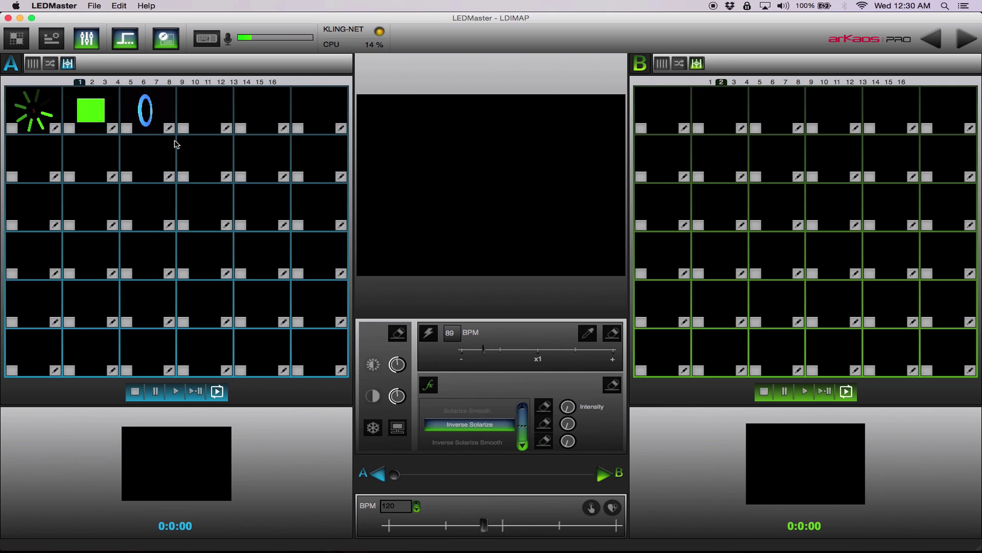
right_click(221, 134)
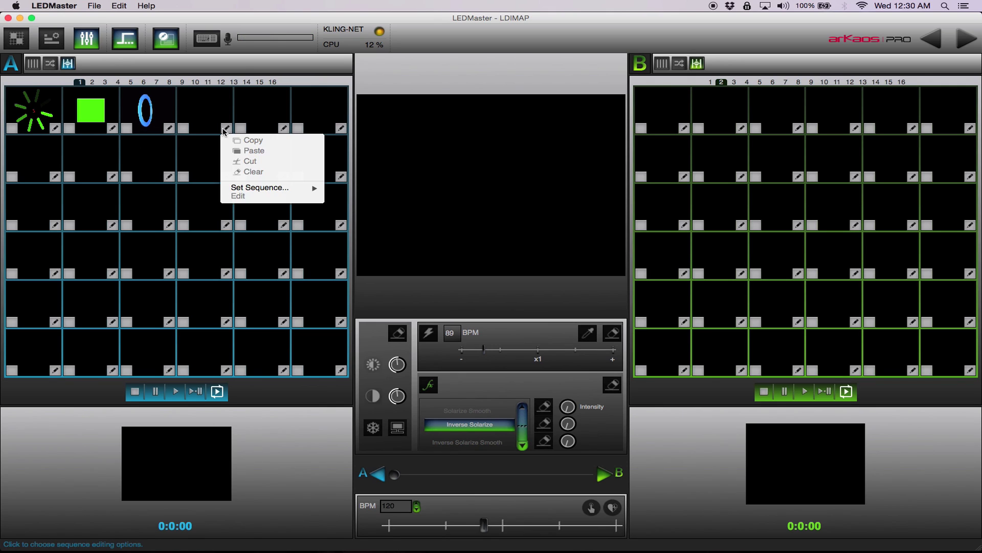
mouse_move(269, 187)
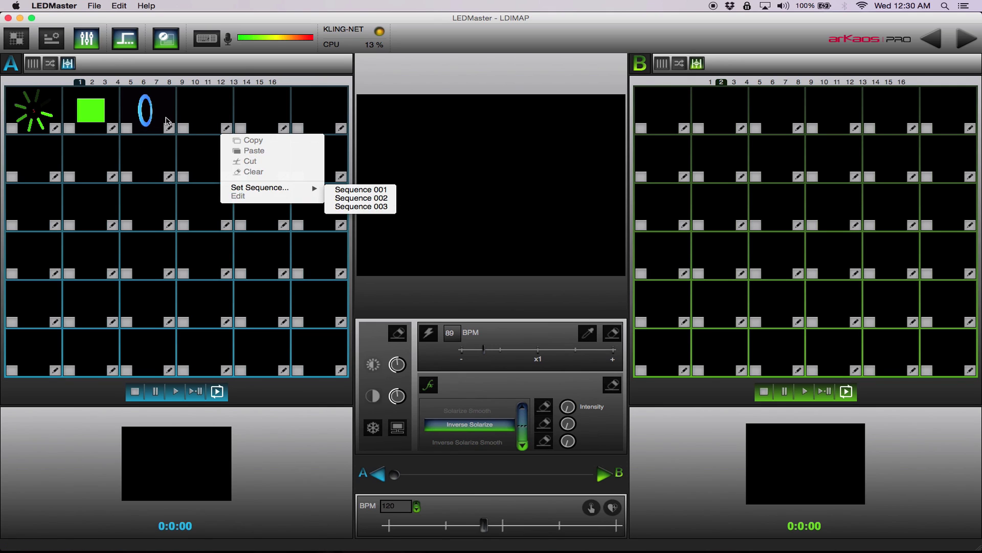
click(145, 108)
click(145, 107)
Step: Assign Sequence 001 to deck B's second slot and start it playing
click(718, 106)
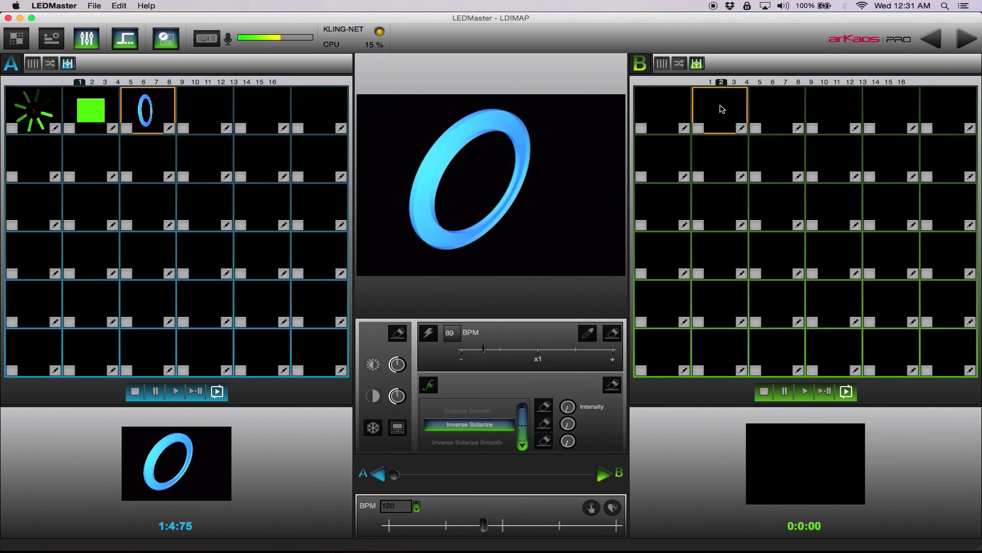
click(743, 132)
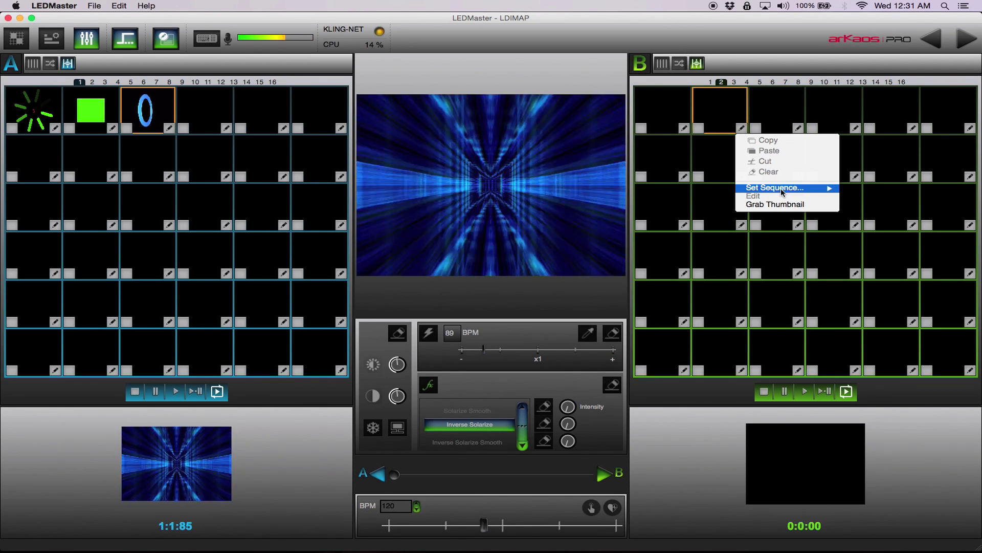
mouse_move(781, 188)
click(867, 195)
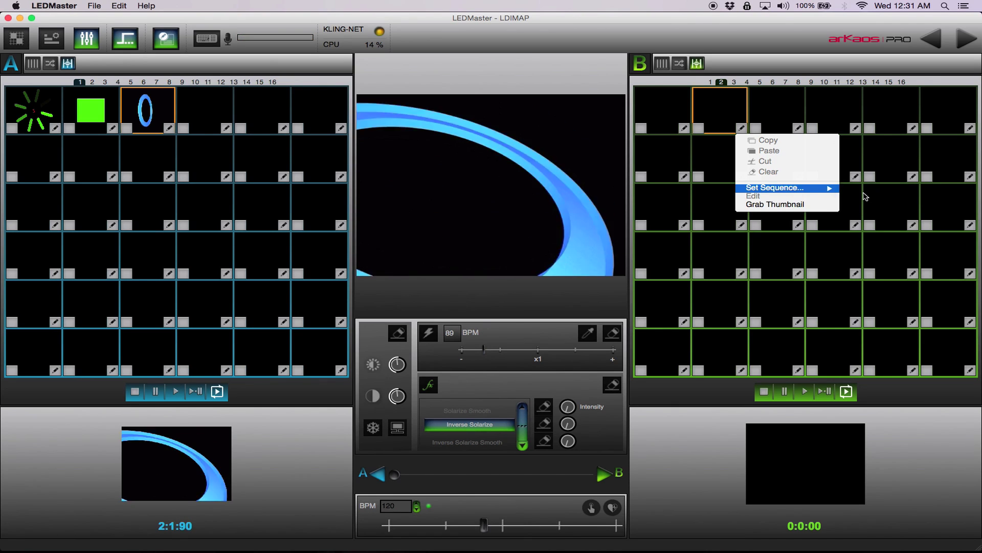
mouse_move(823, 187)
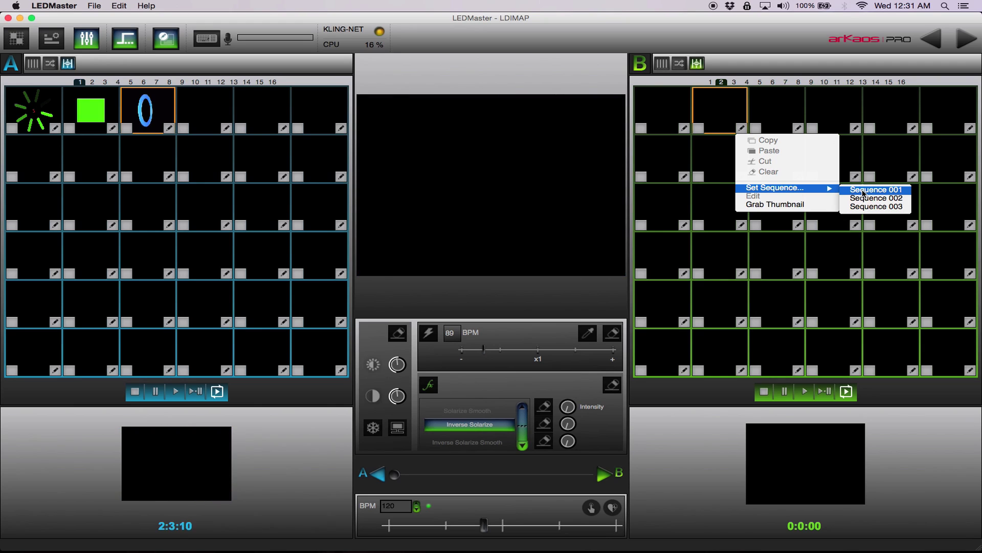
click(850, 190)
click(841, 193)
click(723, 110)
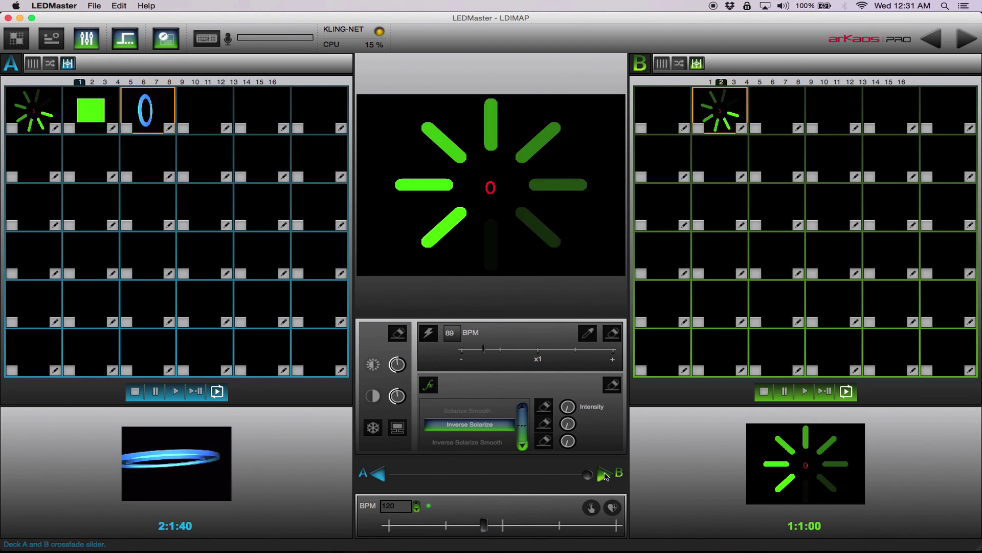
Step: Move the A/B crossfade to the midpoint, leaving Inverse Solarize as the effect
drag(588, 474, 502, 484)
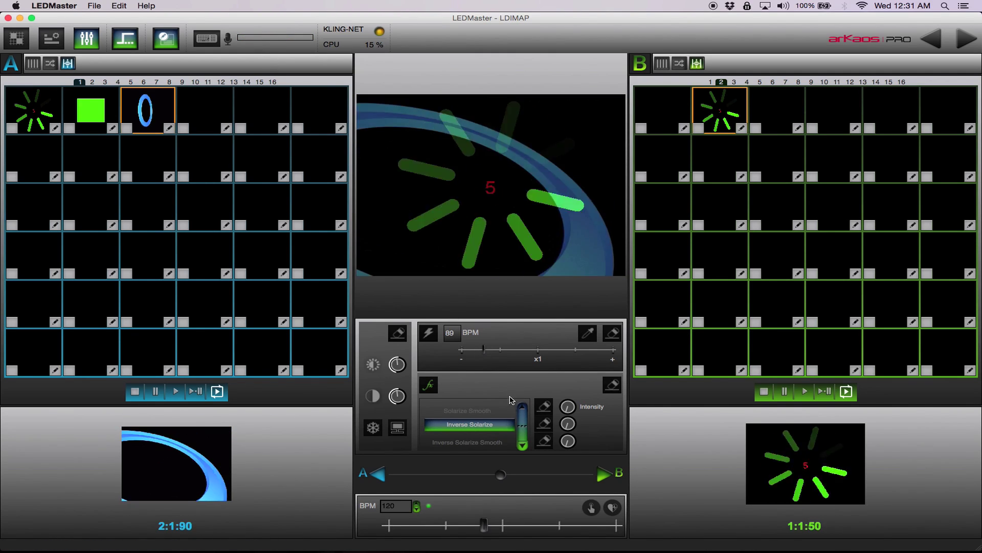
click(523, 413)
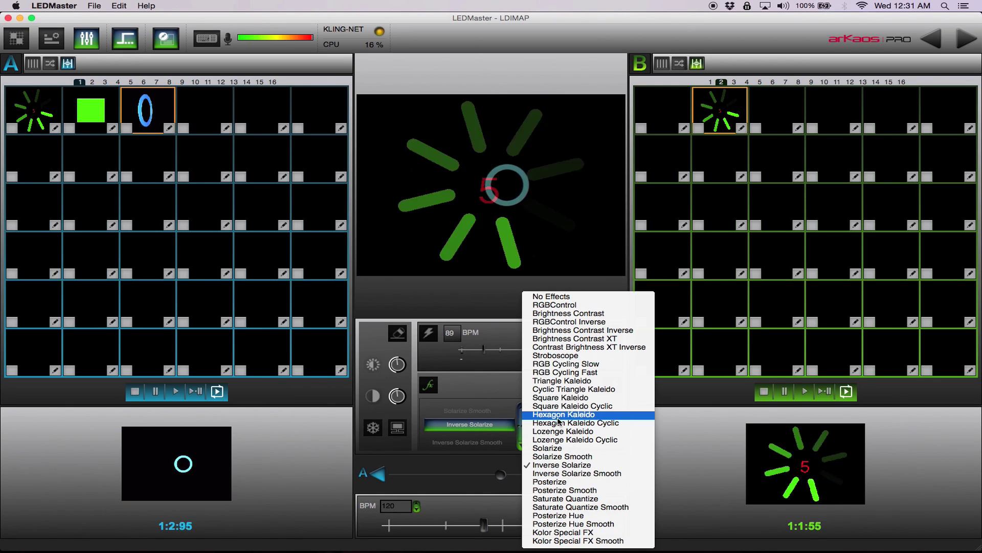
click(485, 478)
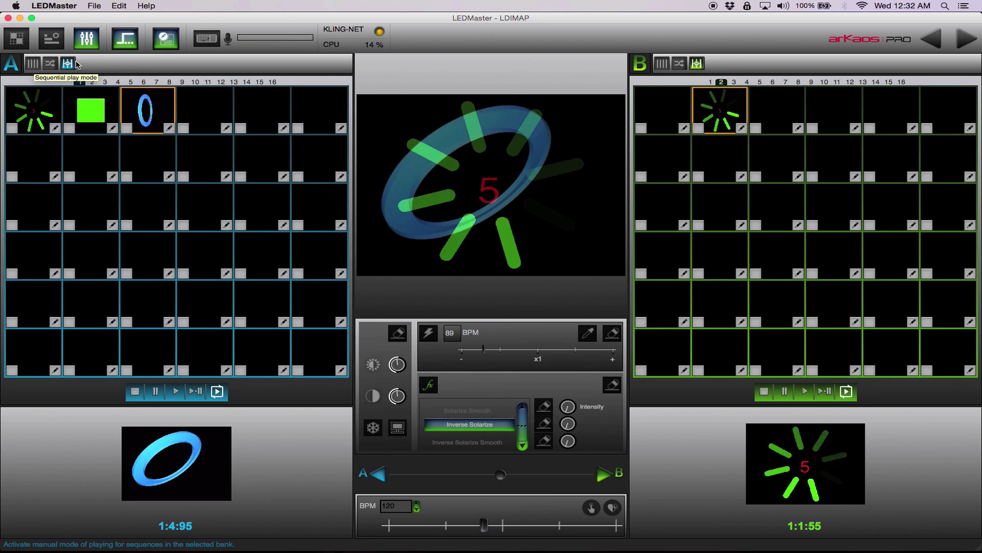
Step: Switch deck A's play mode to Sequential
click(33, 64)
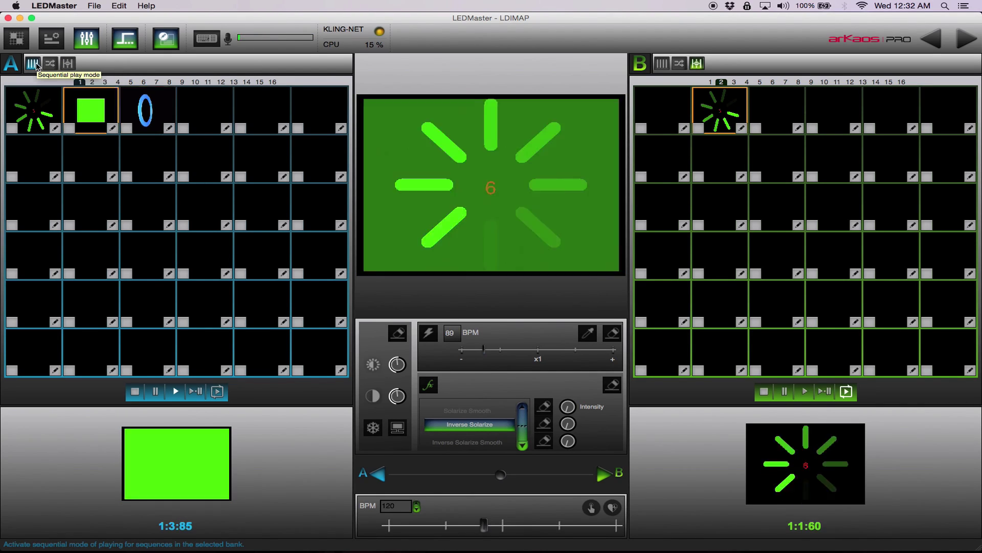